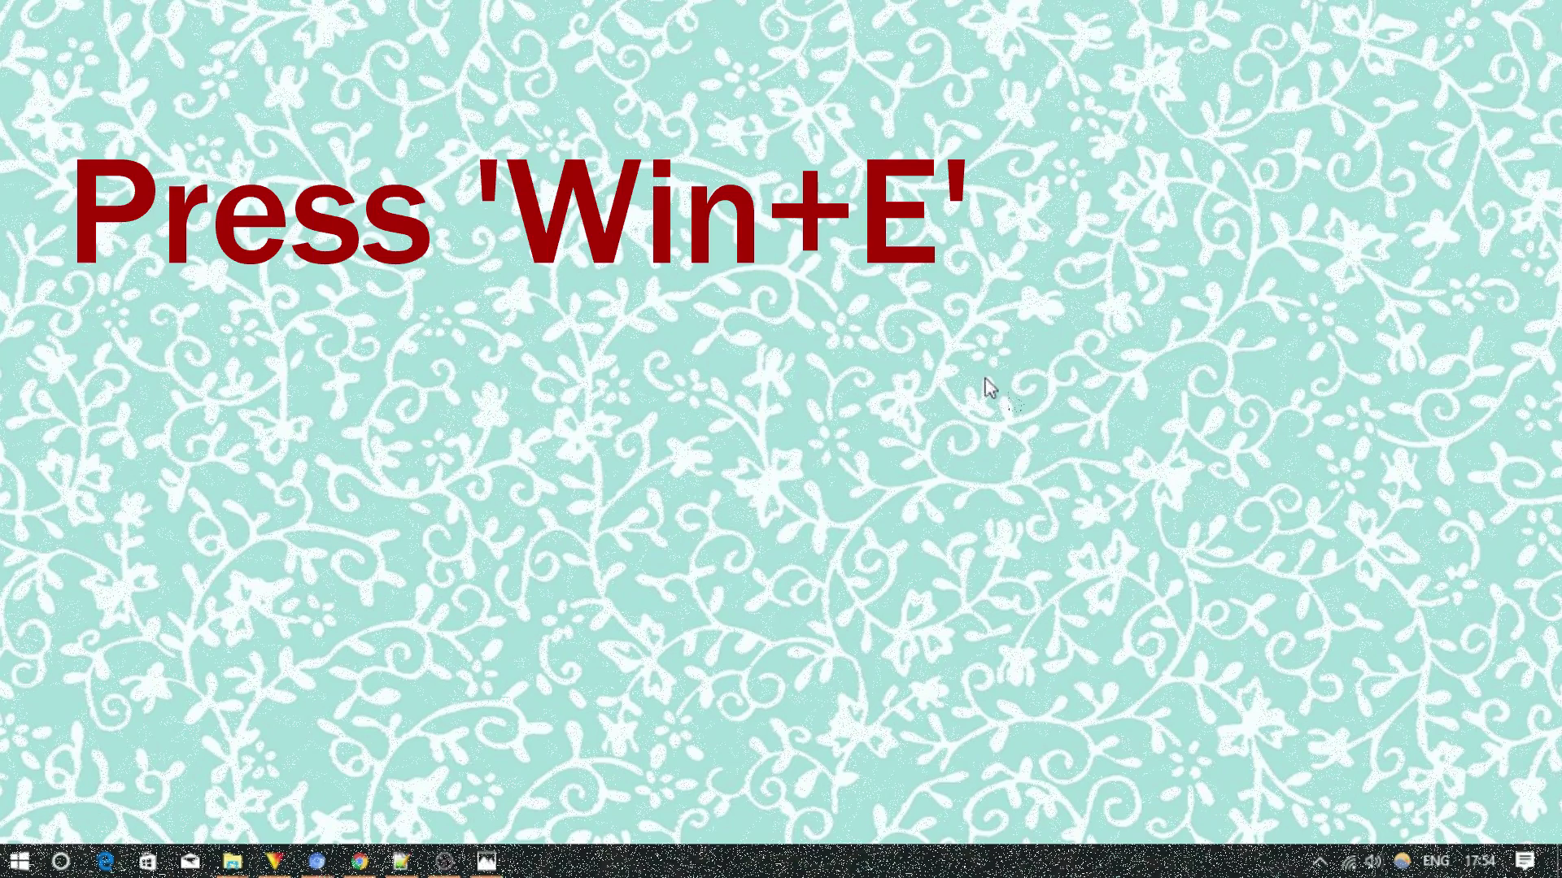
# - Search Quick access for 'ilovefreesoftware.' in a new window with the Search ribbon pinned
pyautogui.press('super+e')
pyautogui.click(1133, 202)
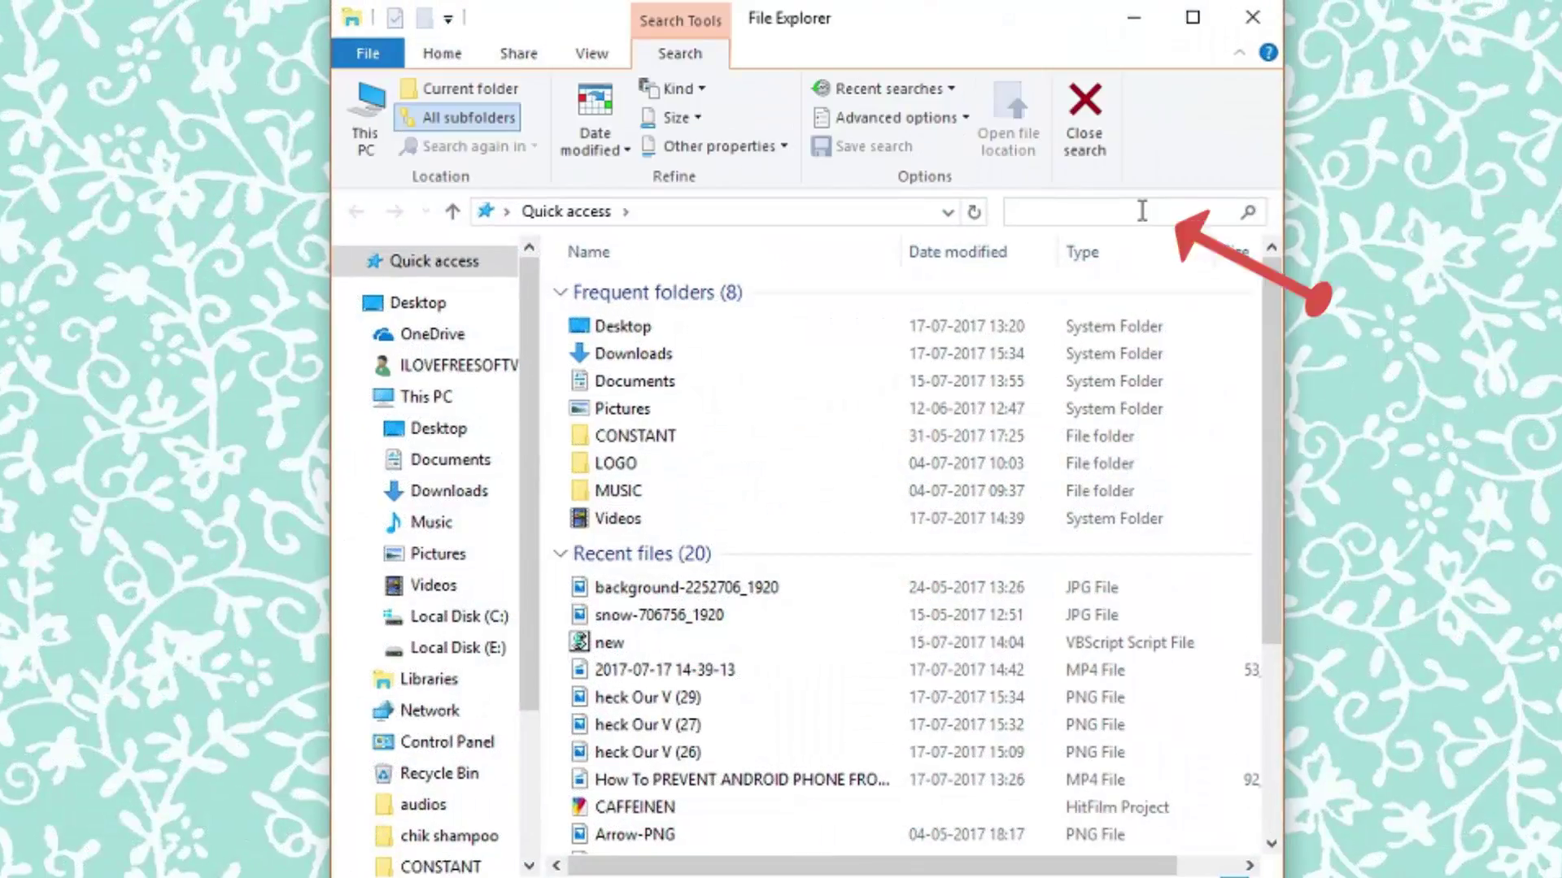
pyautogui.write('il')
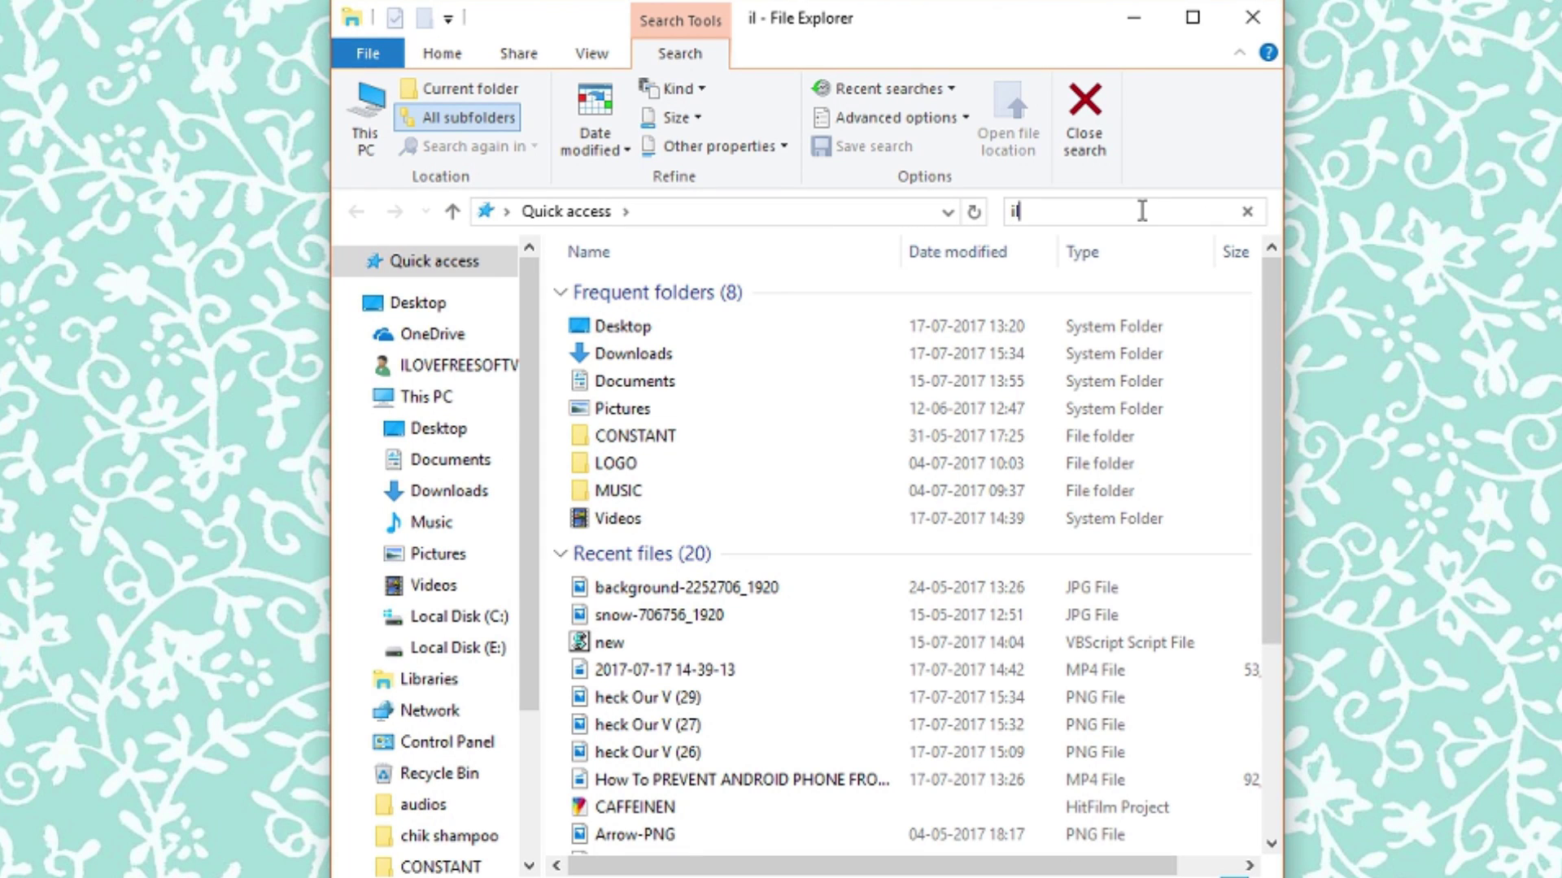
pyautogui.write('ove')
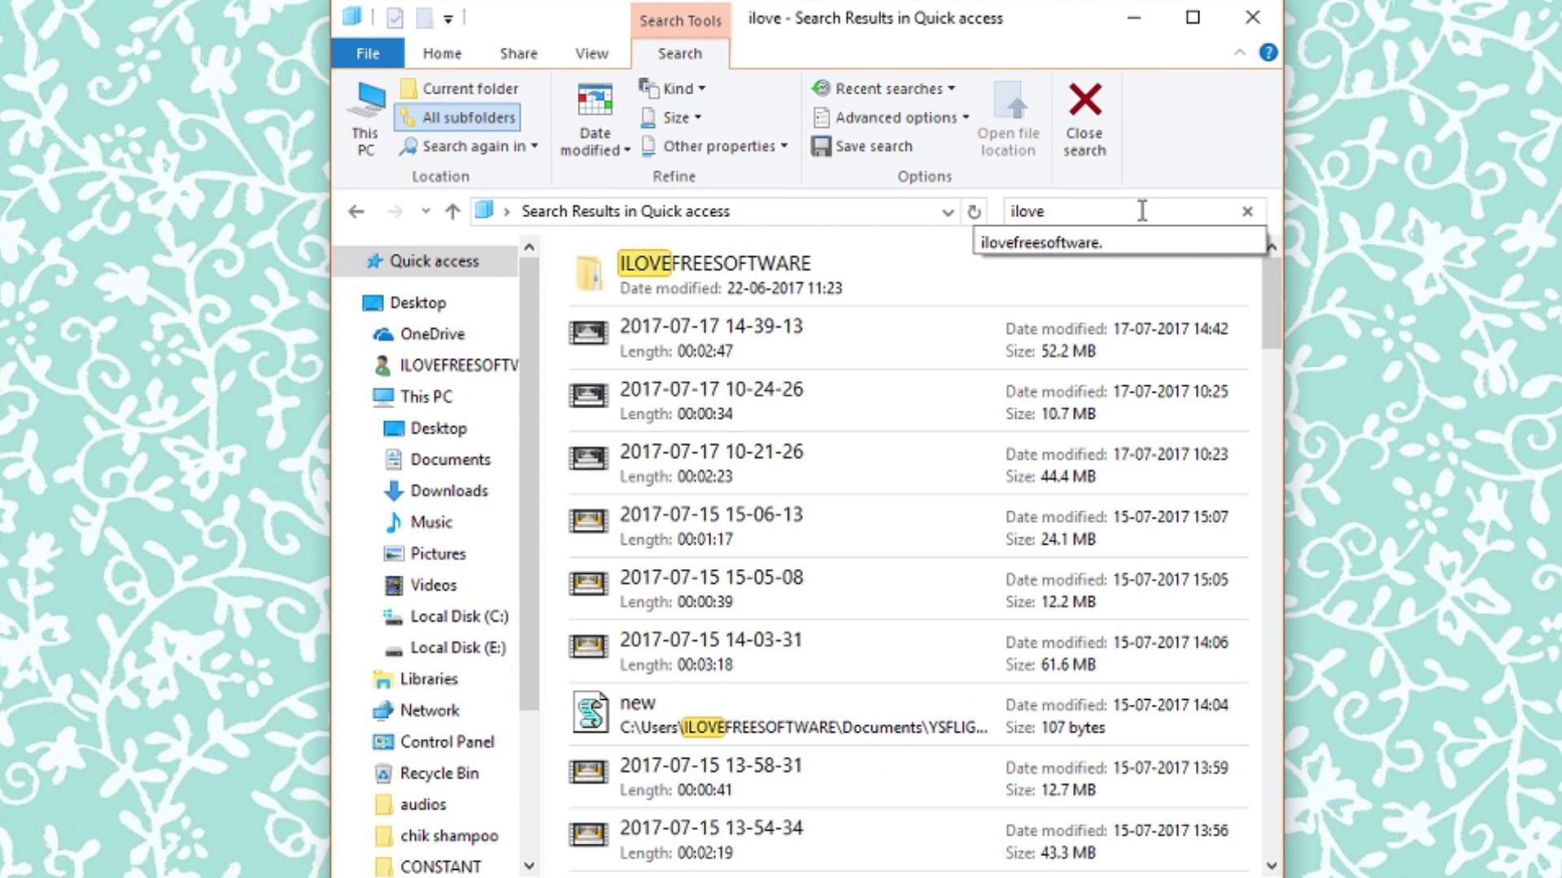
pyautogui.write('freesoftware.')
pyautogui.doubleClick(672, 64)
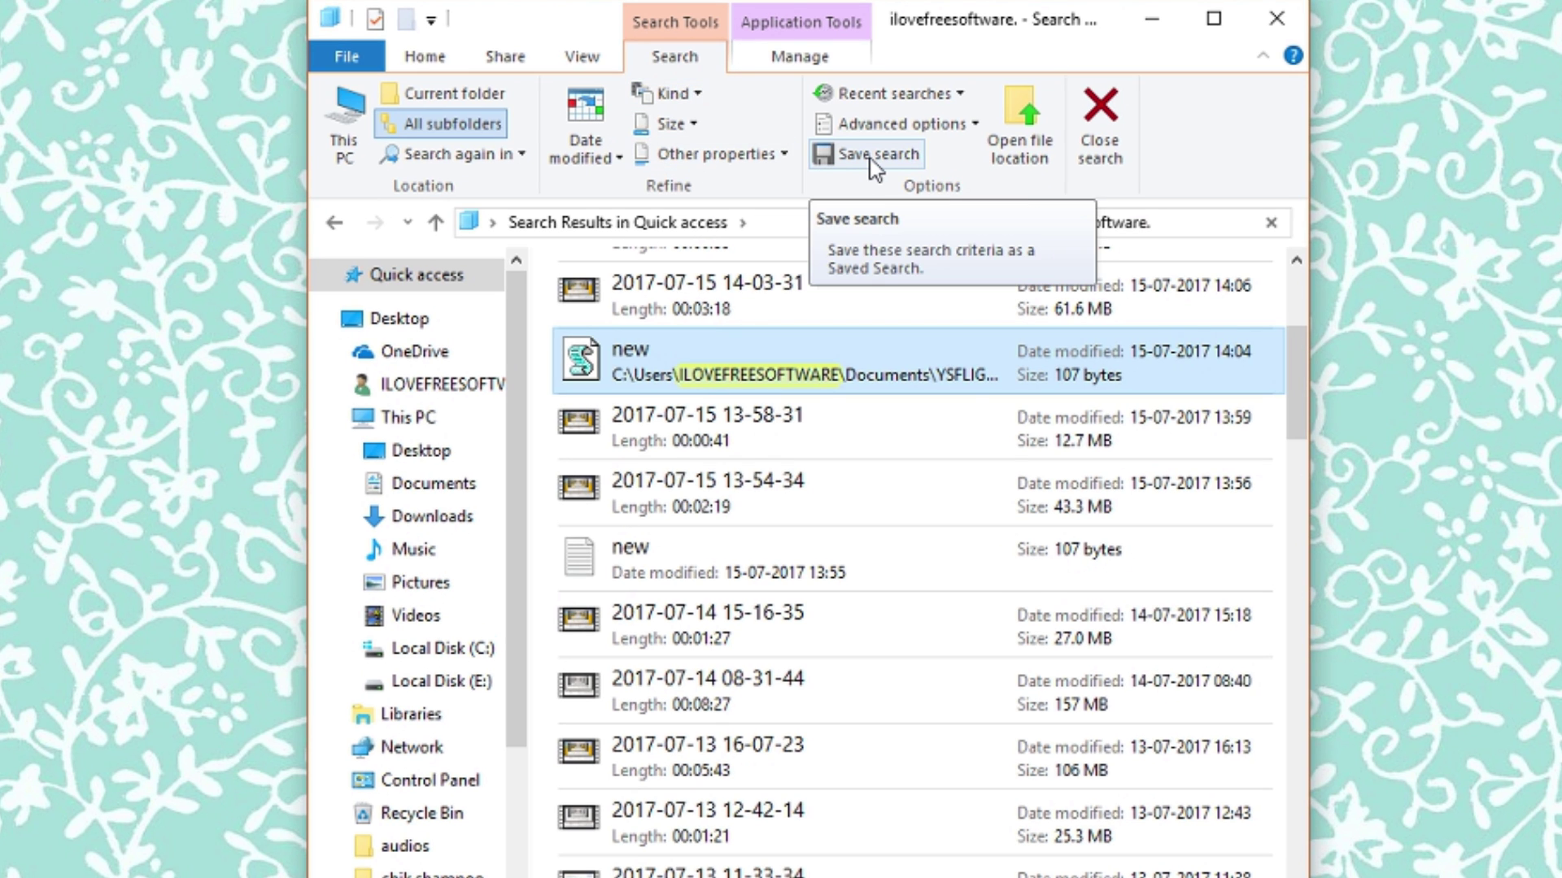
# - Start saving the search and extend its file name to 'ilovefreesoftware.com'
pyautogui.click(875, 161)
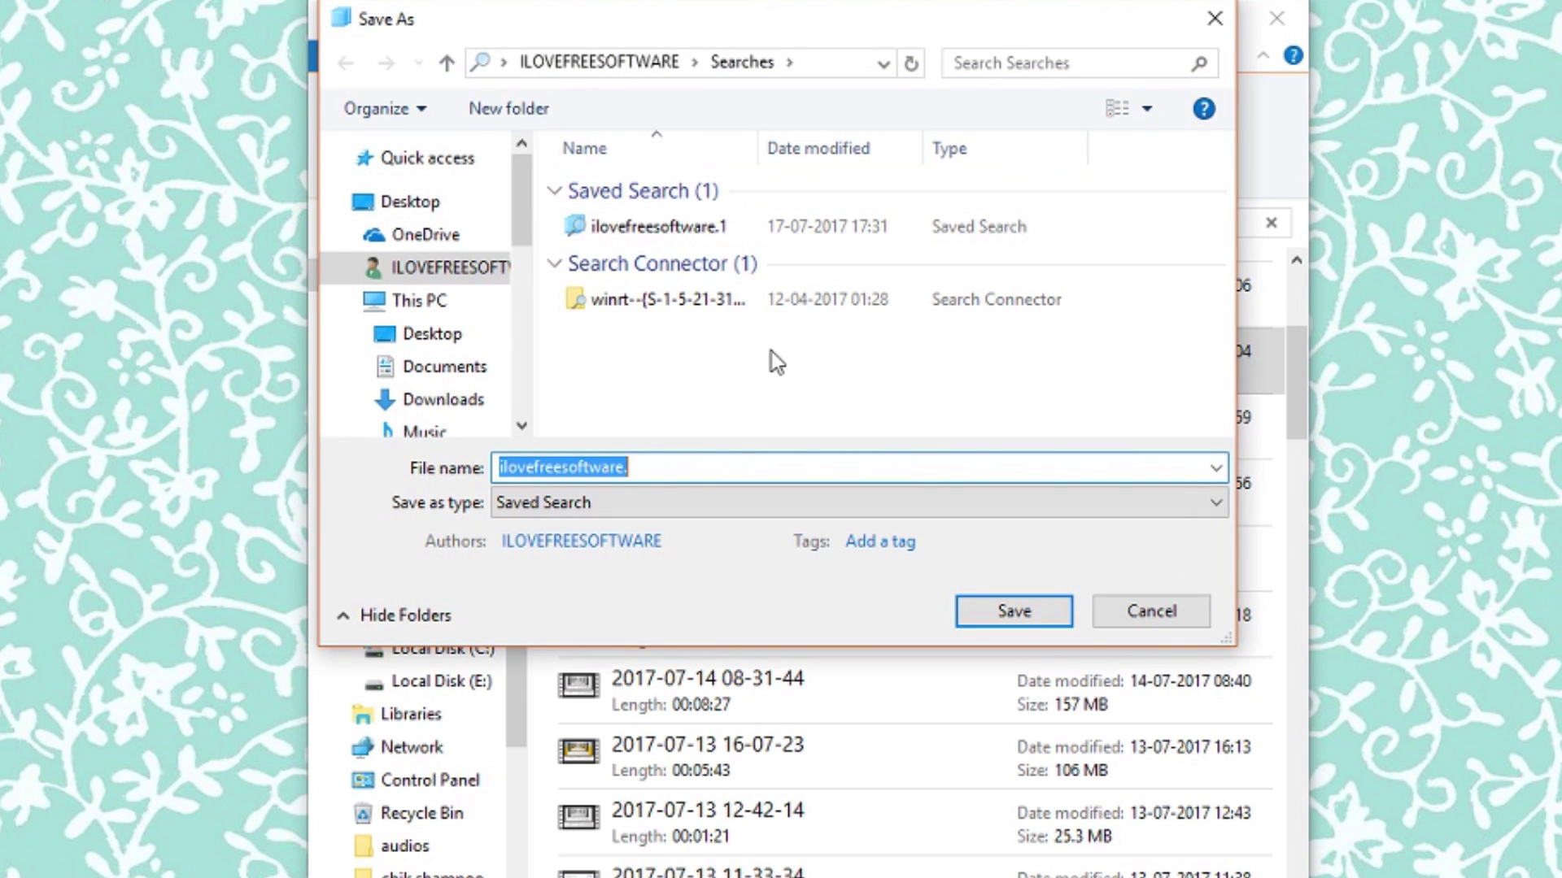
pyautogui.click(697, 466)
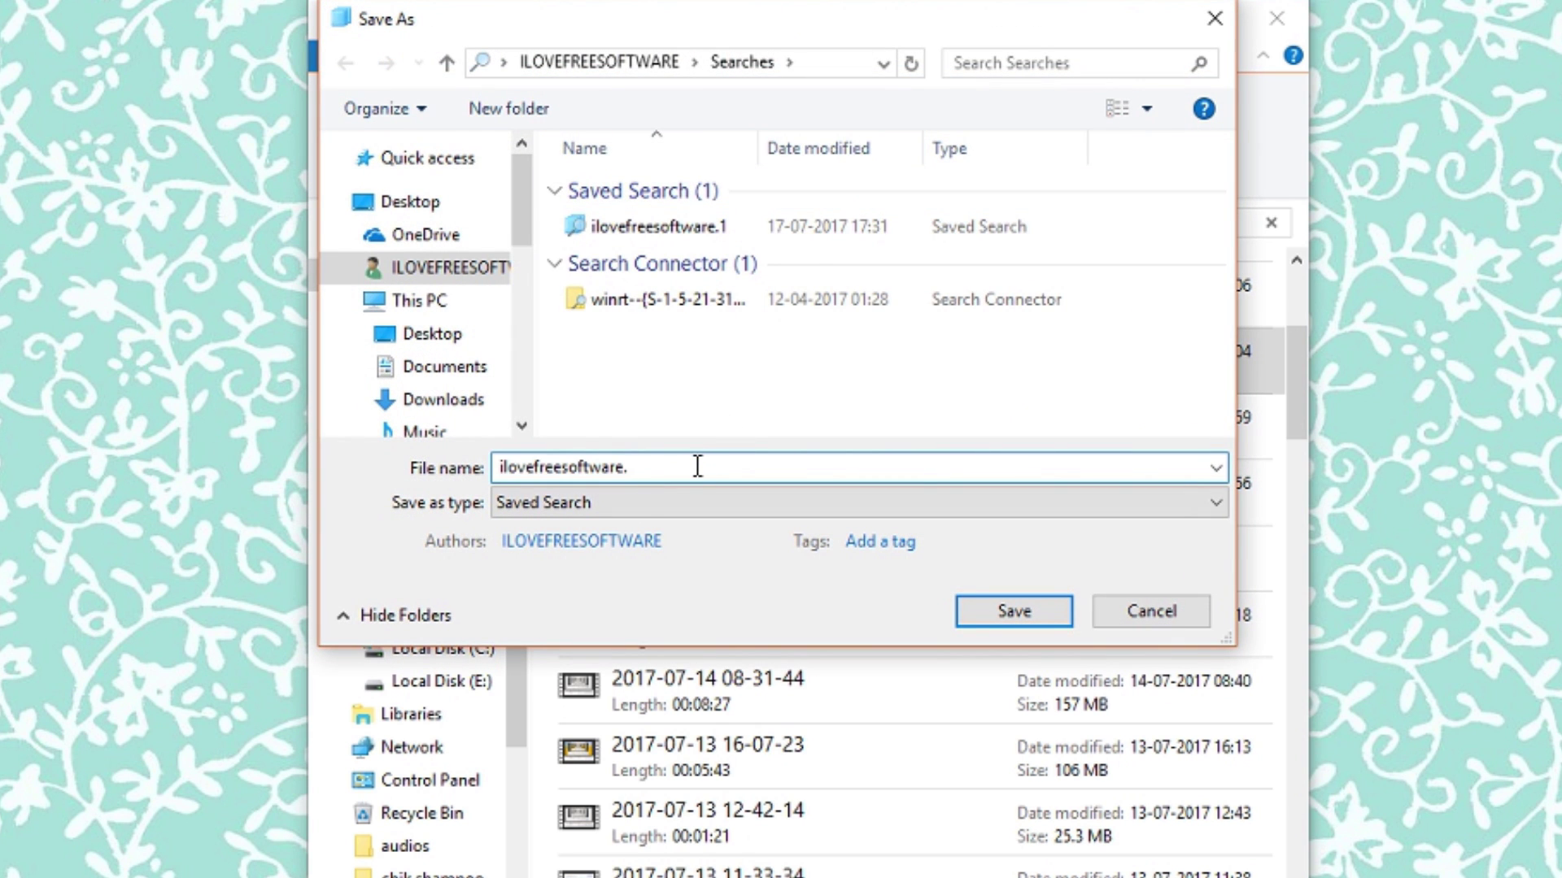
pyautogui.write('com')
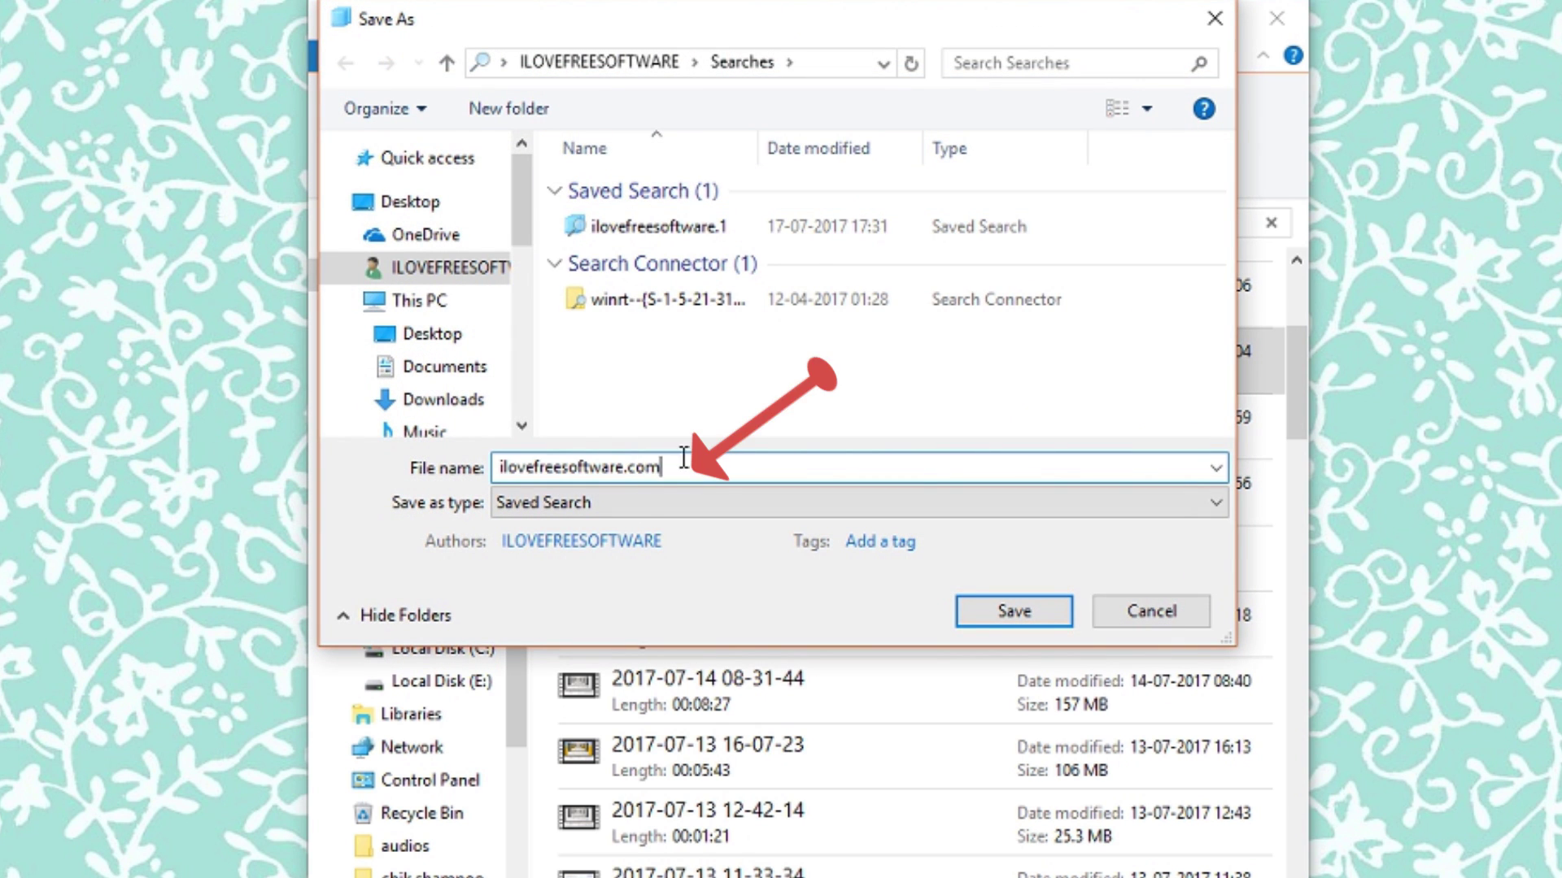
# - Confirm saving the 'ilovefreesoftware.com' Saved Search and let it reopen with results
pyautogui.click(1015, 611)
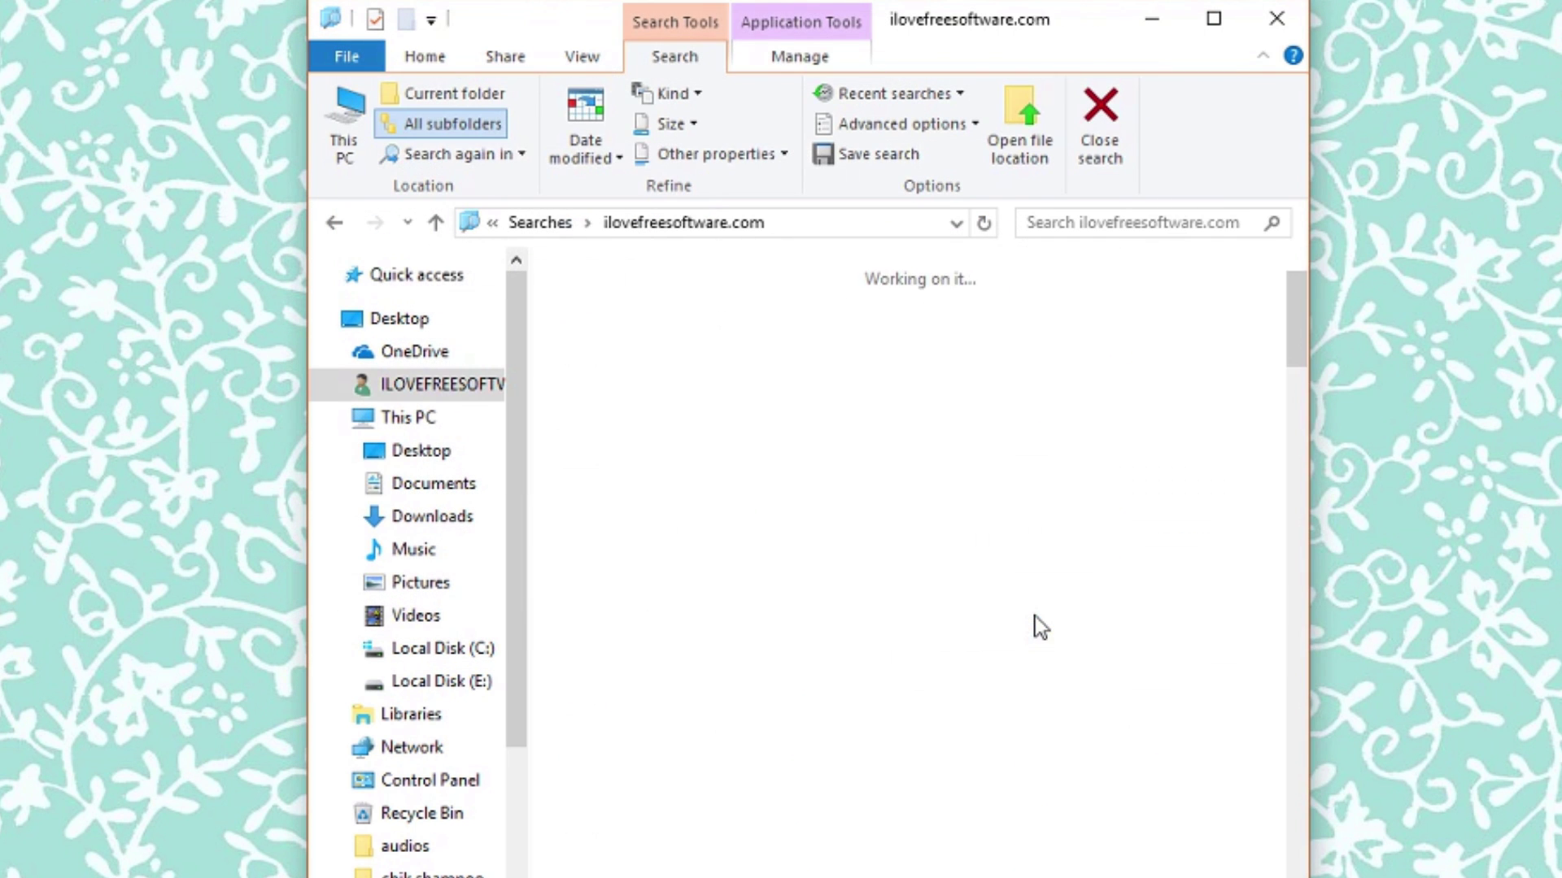